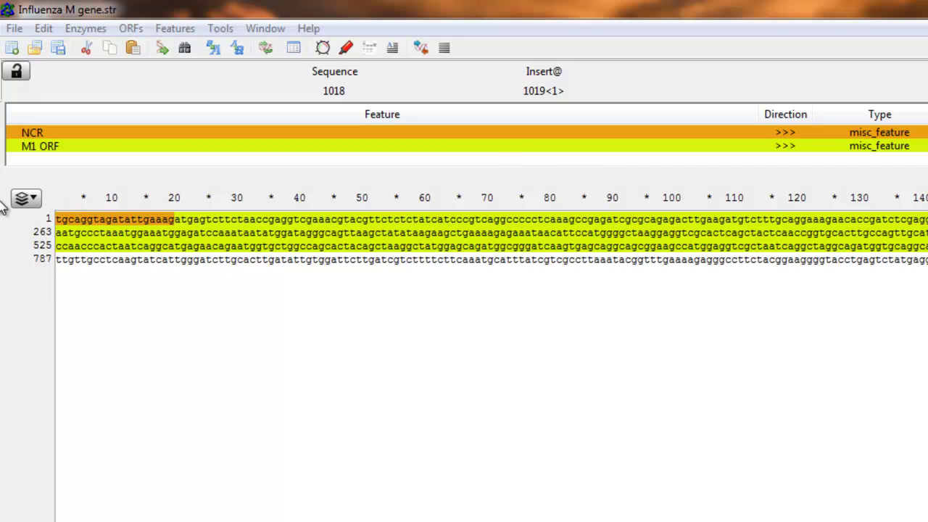
Hide the feature list above the sequence, then show the NCR and M1 ORF list again
left_click(27, 201)
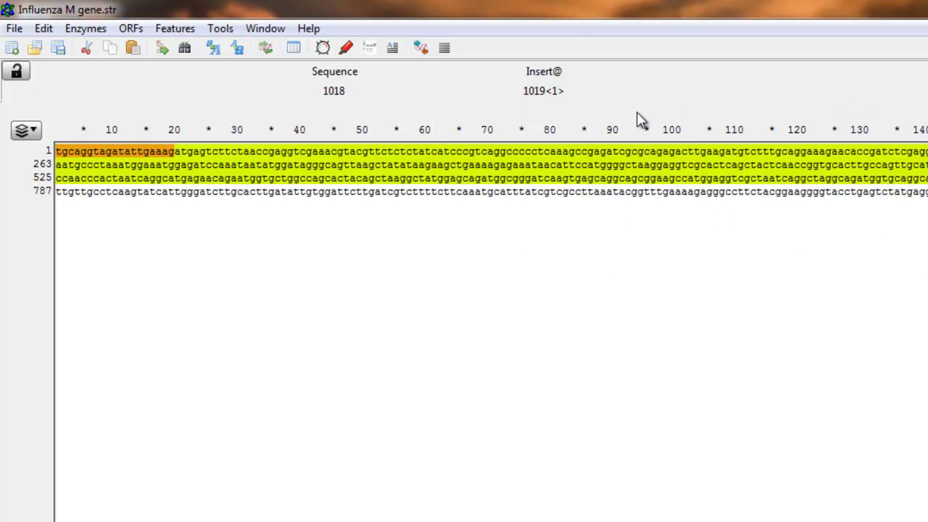
left_click(29, 132)
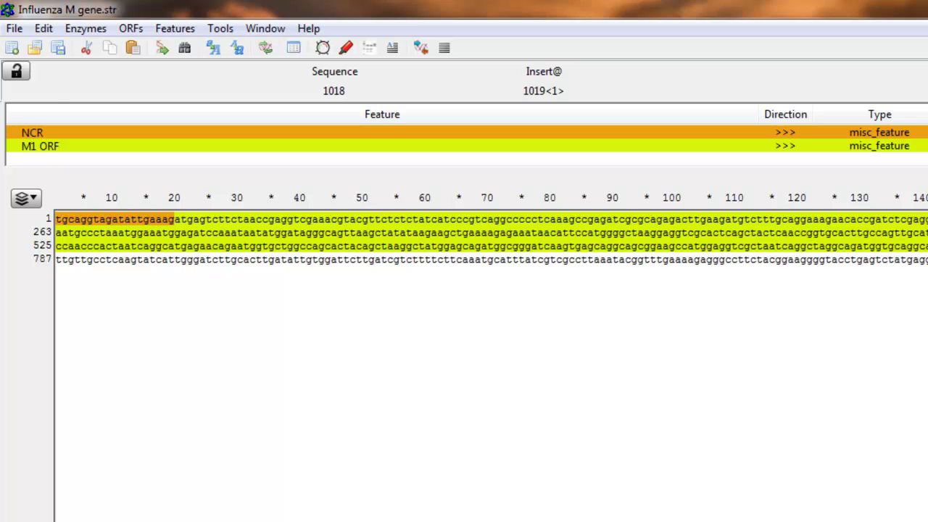
In the Enzyme Selector, select the single cutter StuI (AGG^CCT) for Influenza M gene.str
left_click(88, 31)
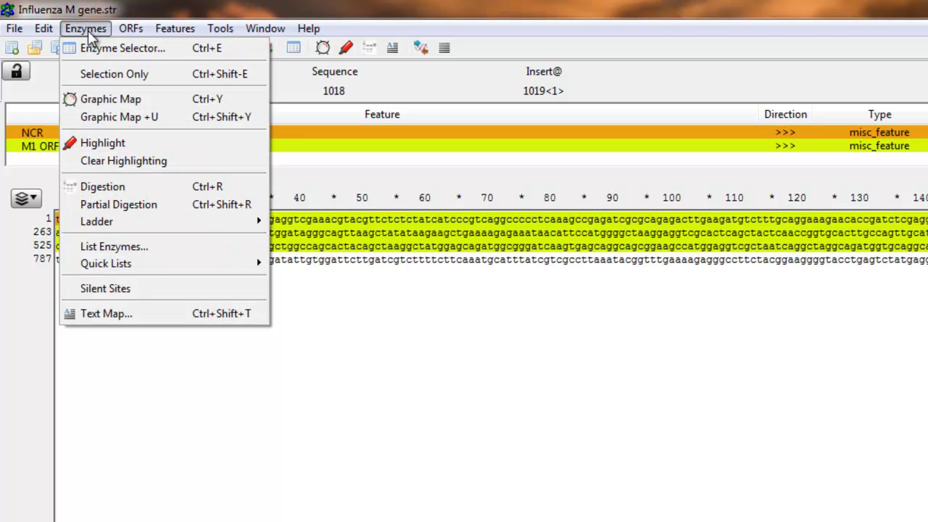
left_click(171, 51)
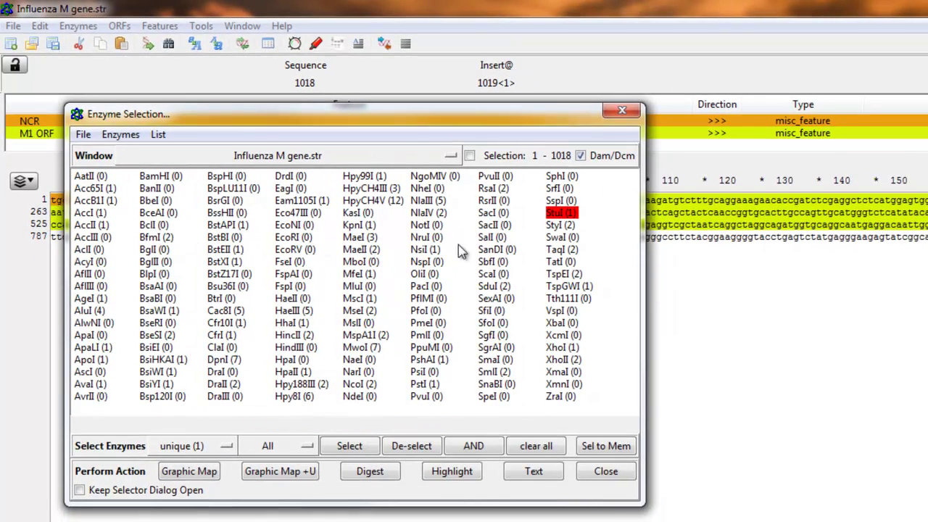
left_click(562, 212)
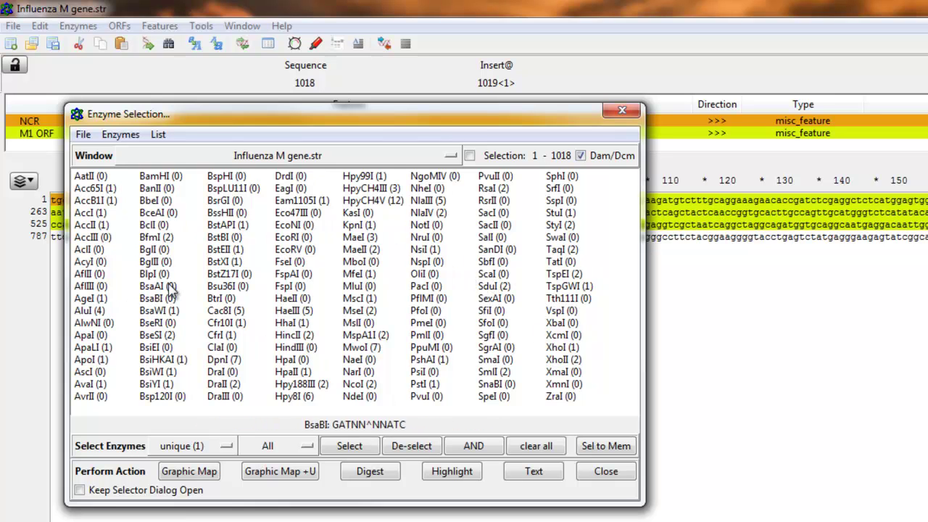
left_click(572, 215)
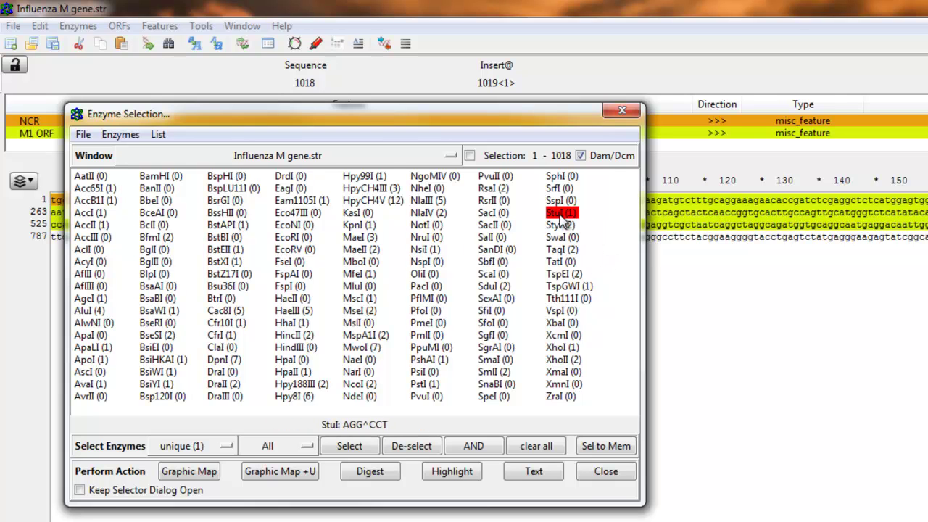
left_click(560, 215)
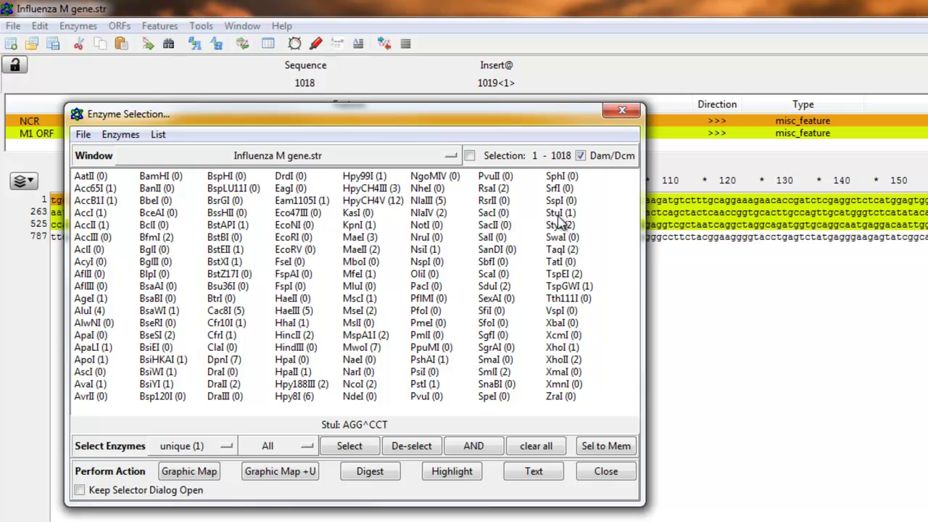
left_click(566, 214)
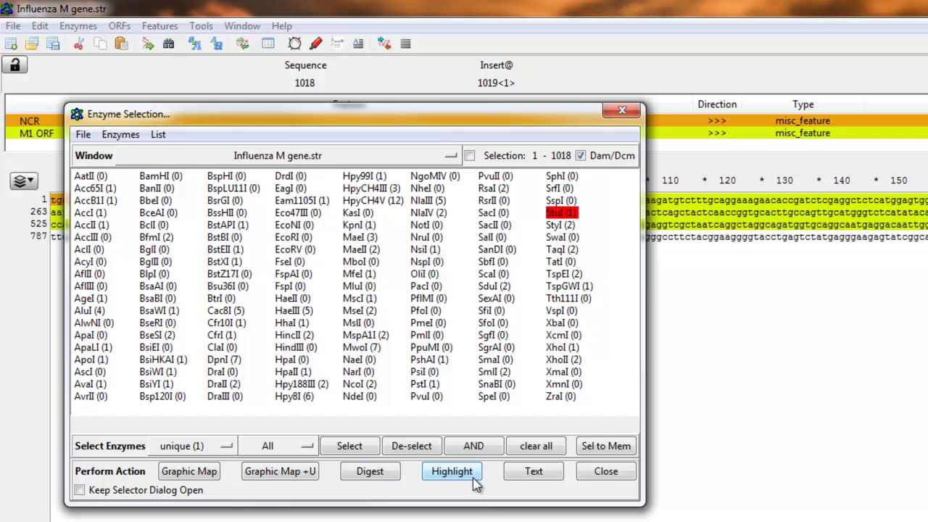
Highlight the StuI site in red, inspect it, then clear the highlighting from the sequence
left_click(451, 472)
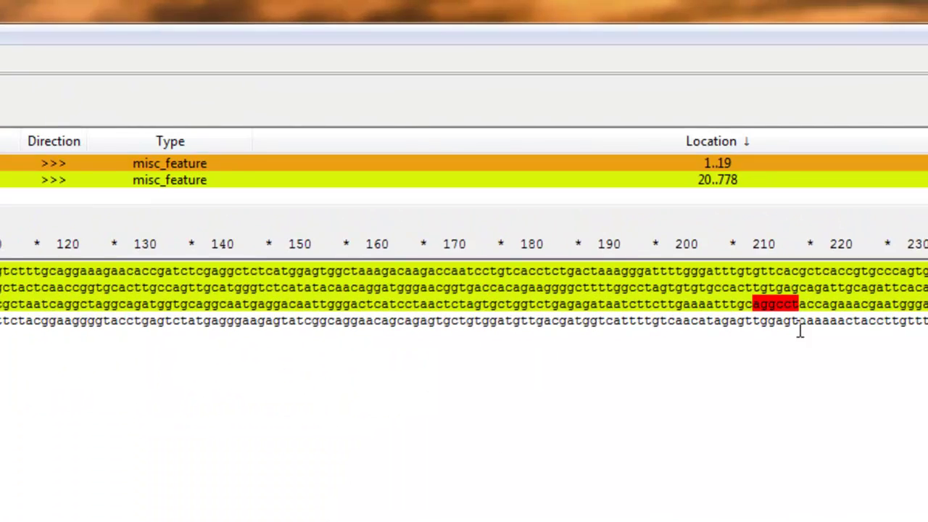
mouse_move(781, 304)
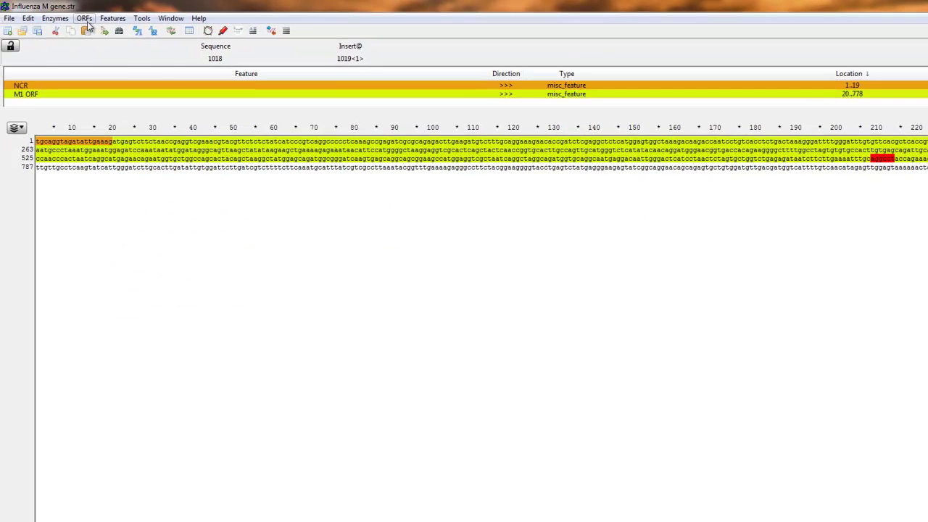
left_click(55, 18)
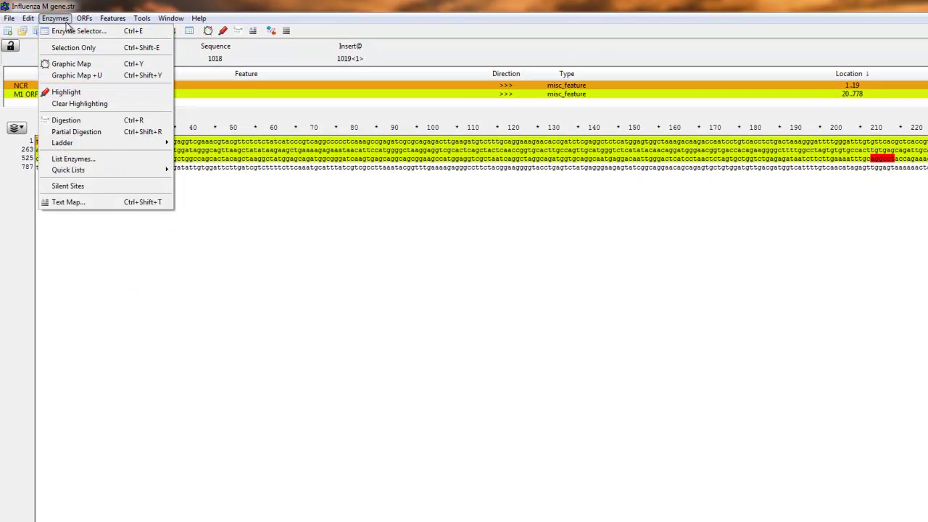
left_click(95, 103)
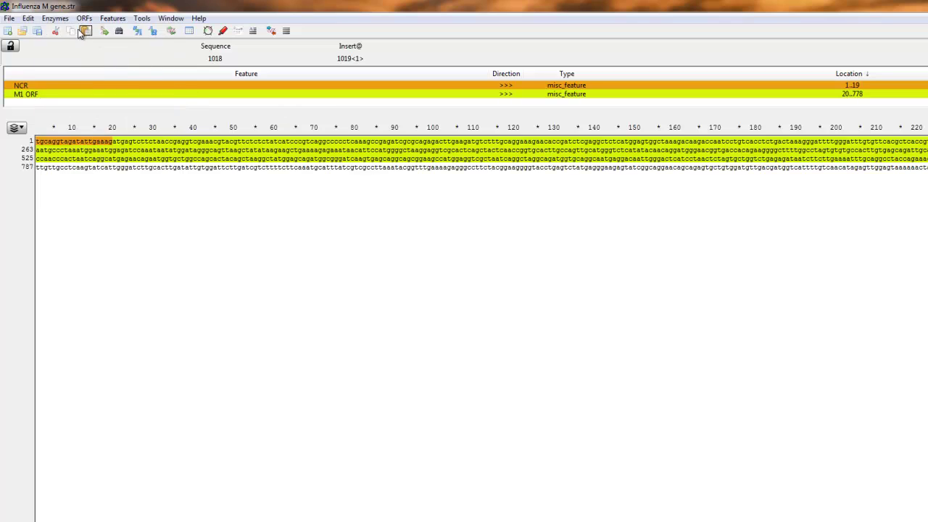
left_click(55, 18)
Reopen the Enzyme Selection window and move it lower and to the right
left_click(59, 29)
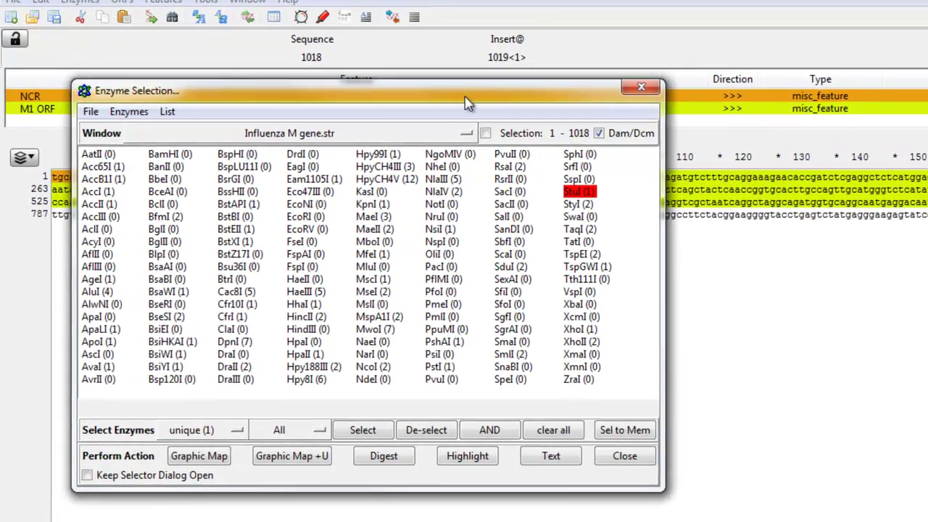
left_click_drag(467, 104, 581, 162)
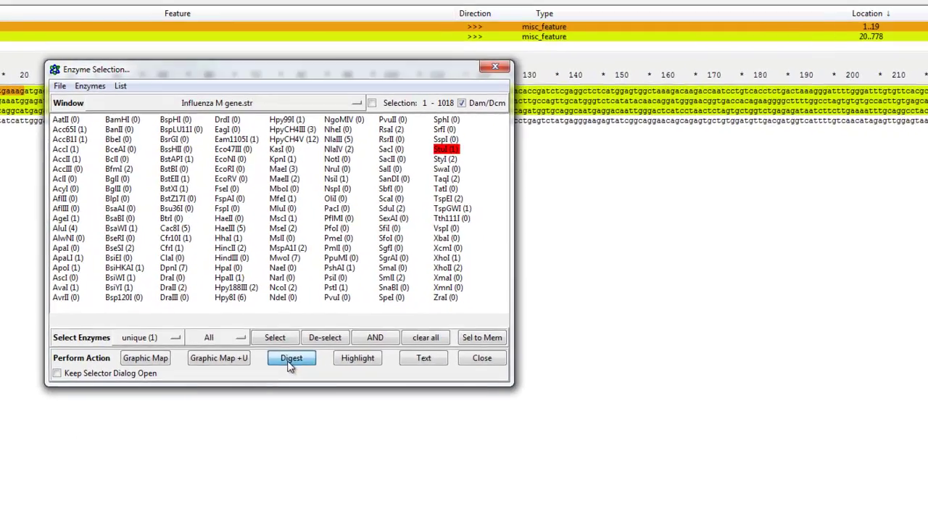
Digest with StuI, then enlarge and reposition the gel window showing the 731 bp and 287 bp bands
left_click(478, 435)
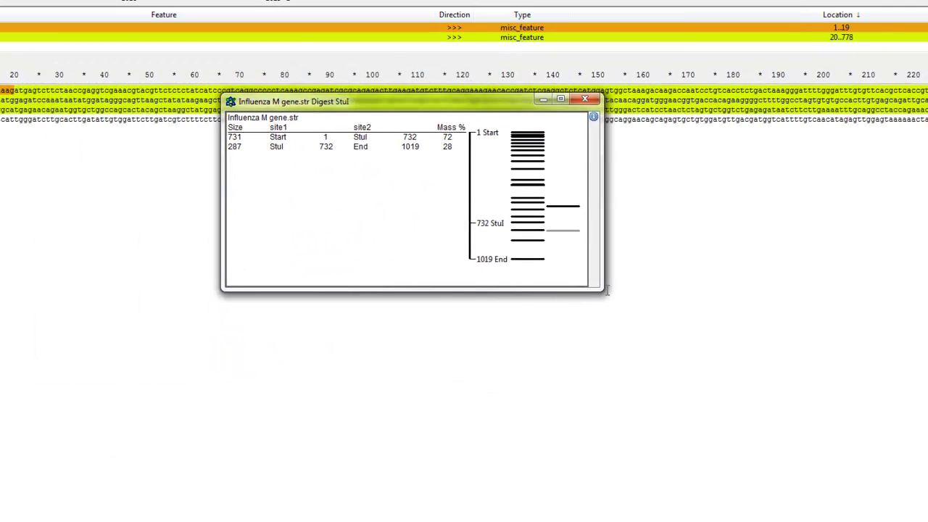
left_click_drag(597, 285, 697, 462)
left_click_drag(629, 107, 579, 63)
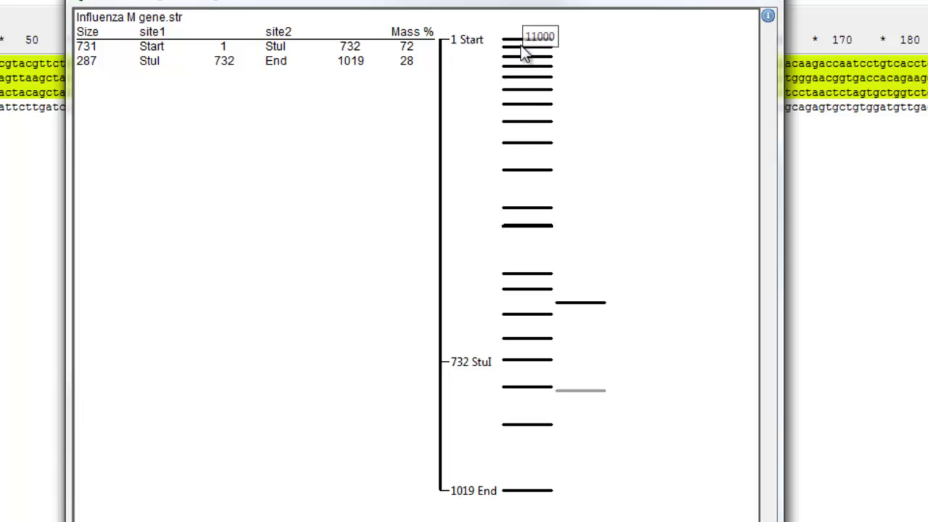
mouse_move(522, 40)
mouse_move(532, 62)
mouse_move(580, 302)
mouse_move(589, 393)
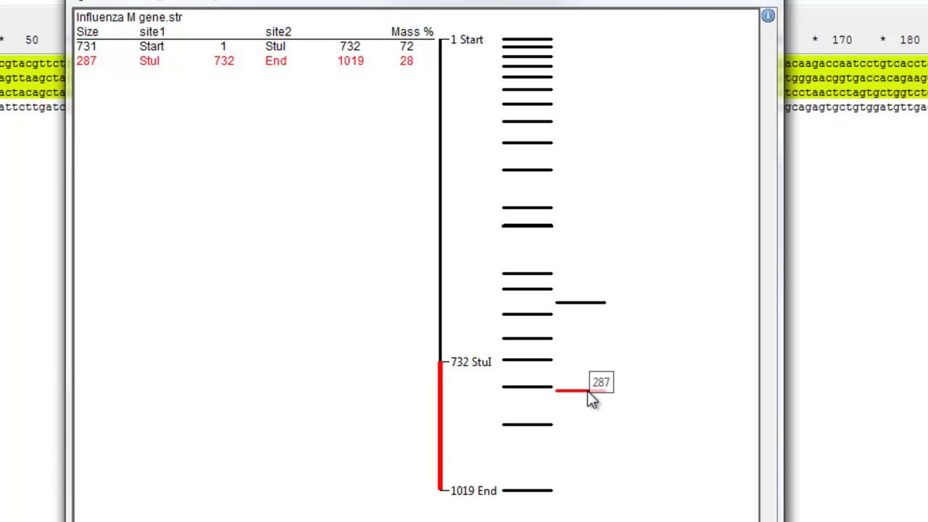